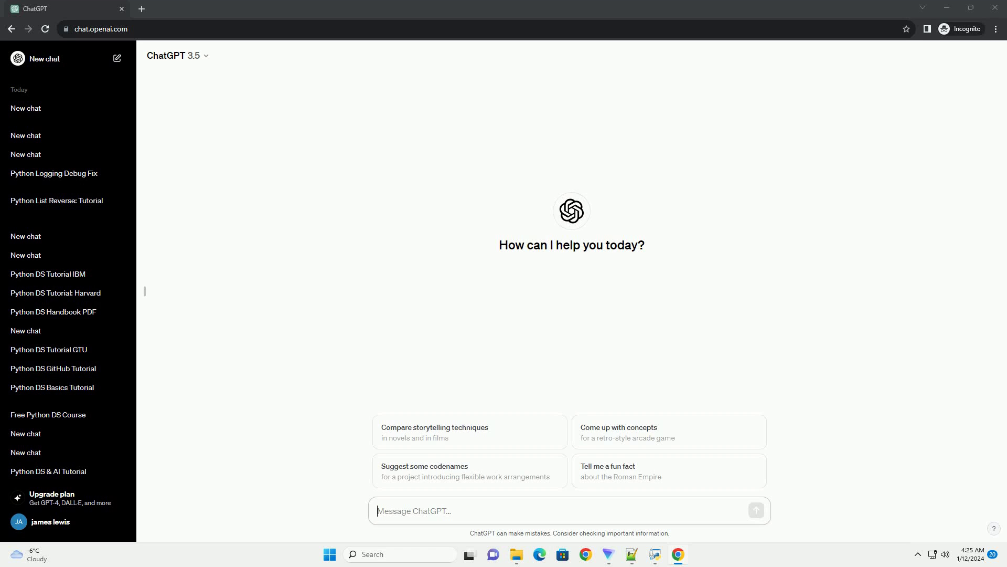
type("write an informative tutorial about python mock variable in function with code example")
Submit the prompt requesting a Python mock-variables-in-functions tutorial with code examples.
key("Return")
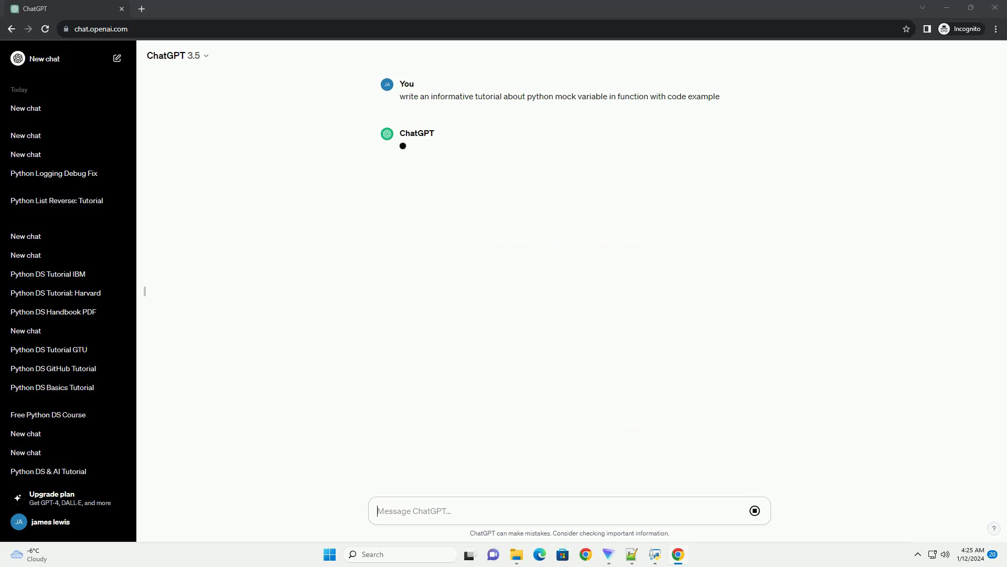